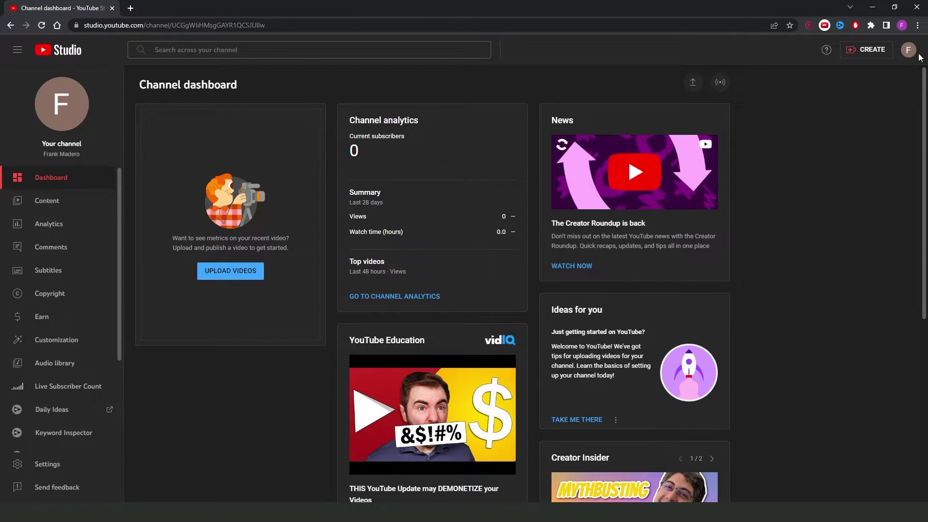
# - Close the YouTube video upload window, then go to the CAUE account's Friend Activity feed
pyautogui.click(855, 52)
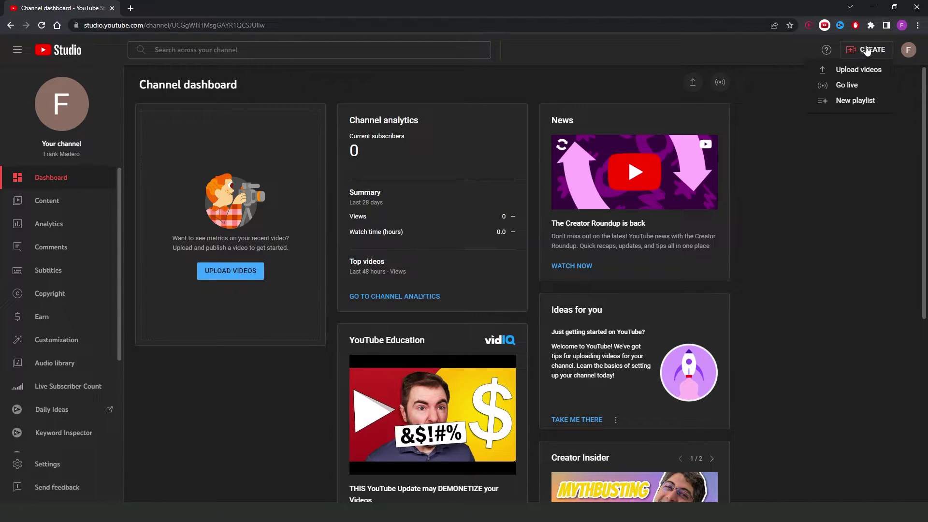
pyautogui.click(849, 70)
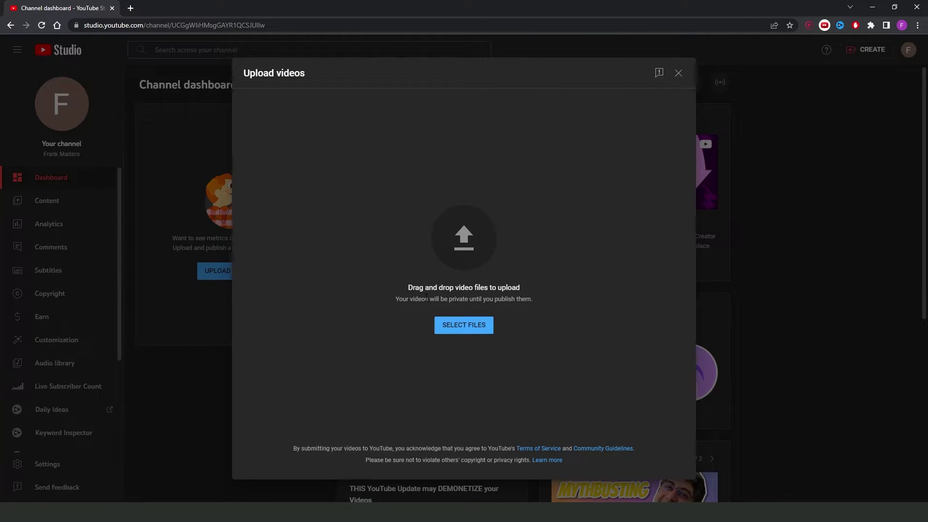
pyautogui.click(676, 79)
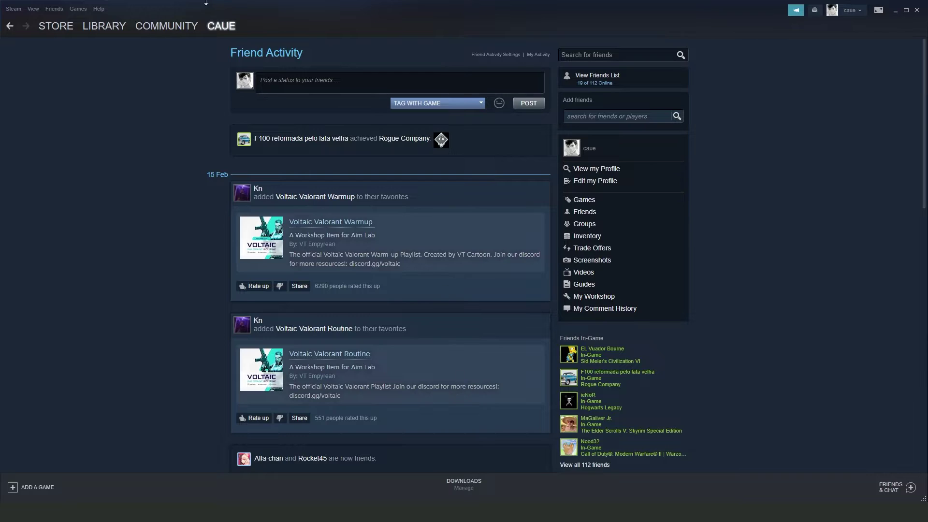
pyautogui.moveTo(221, 26)
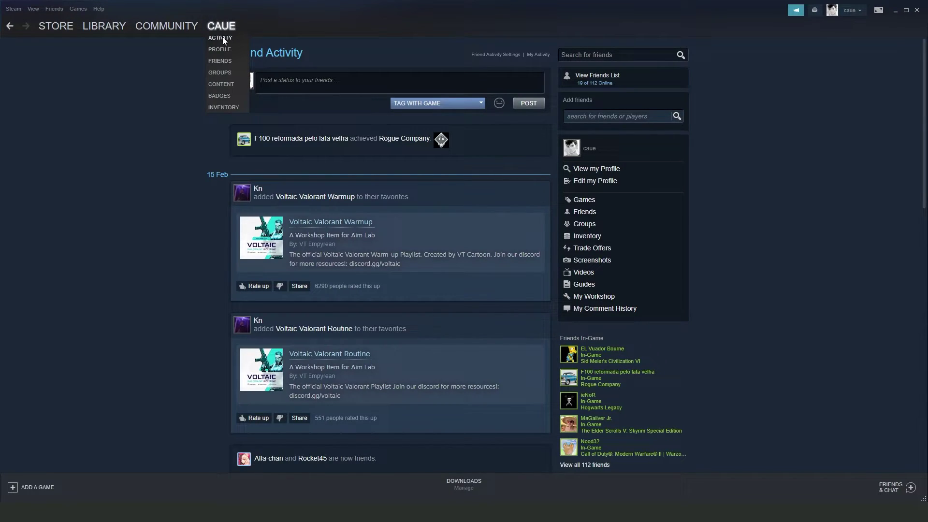
pyautogui.click(223, 37)
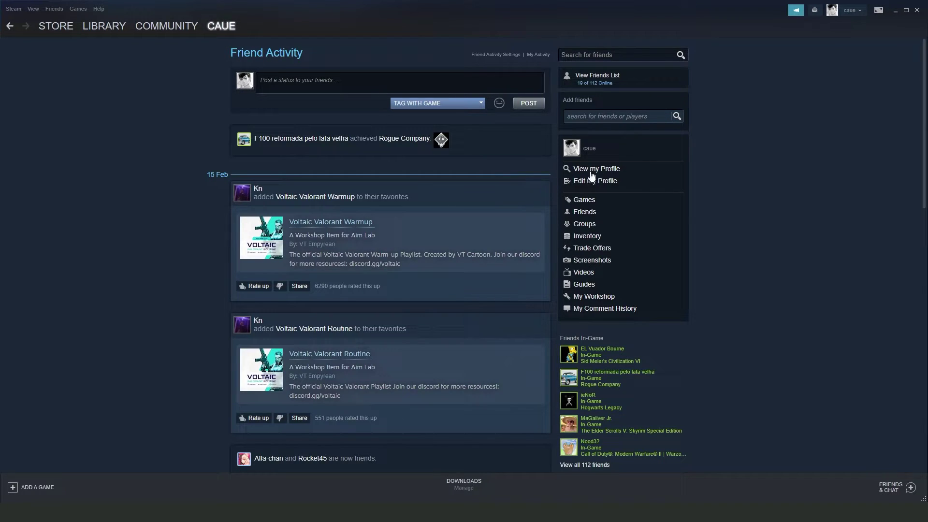
# - Go to the profile's Videos page and choose 'Access your YouTube videos'
pyautogui.click(583, 272)
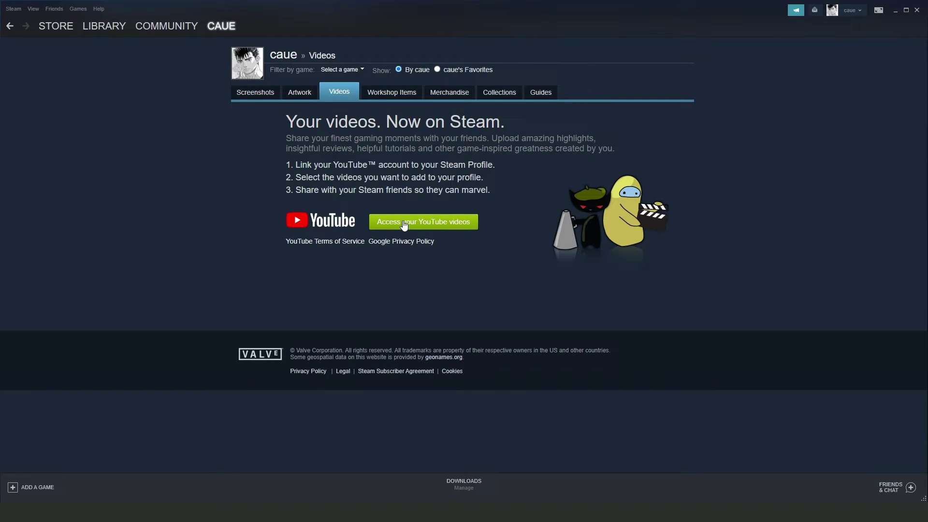
pyautogui.click(406, 224)
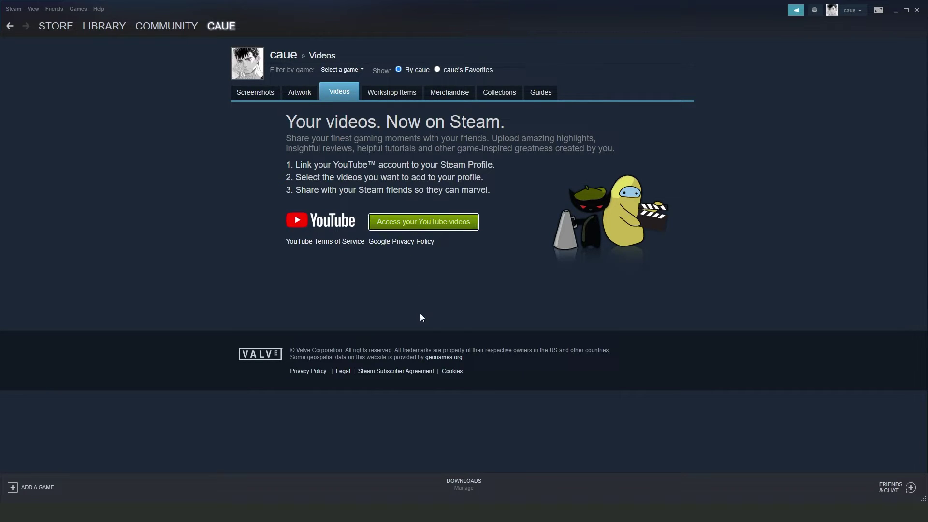